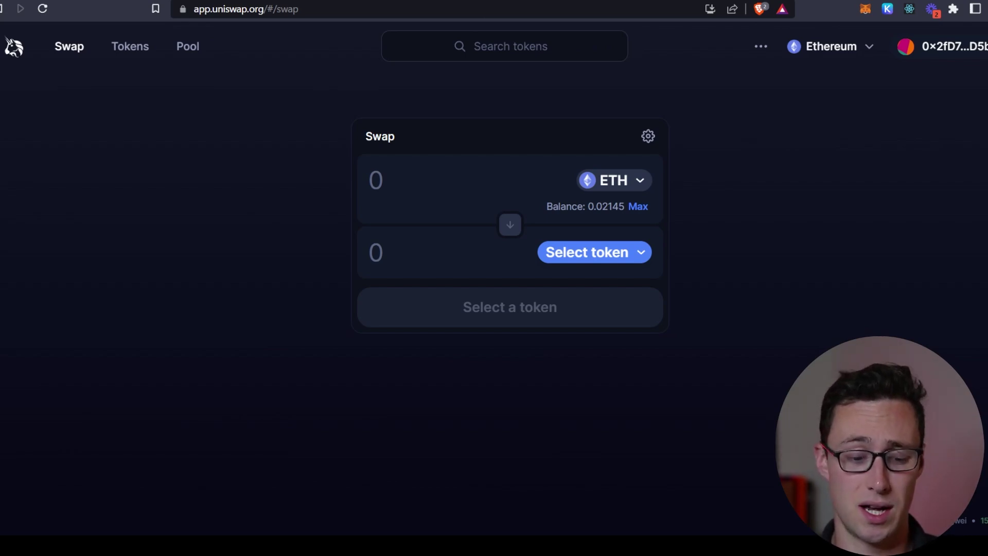
- Browse Uniswap's list of tokens to receive, then close it without choosing one
click(625, 252)
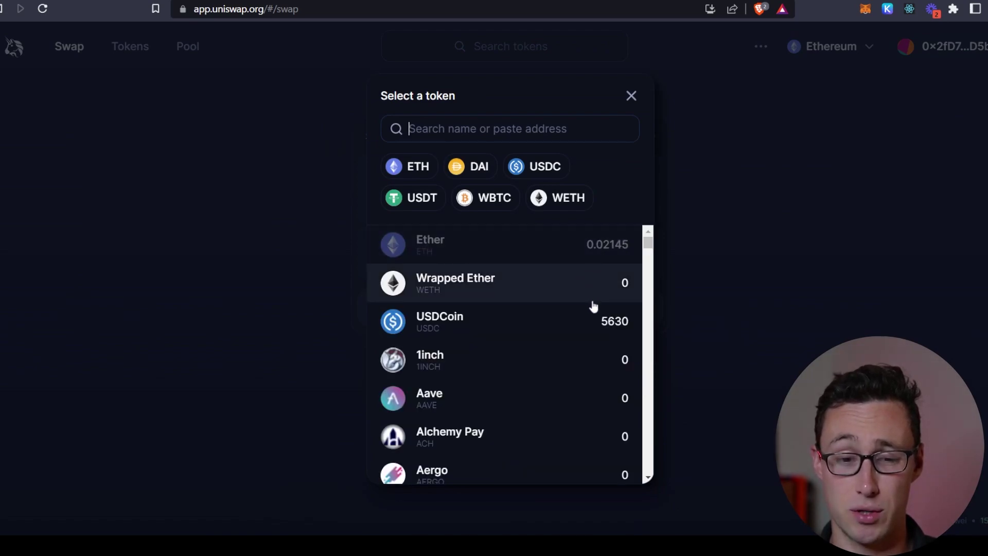
scroll(594, 306, down, 10)
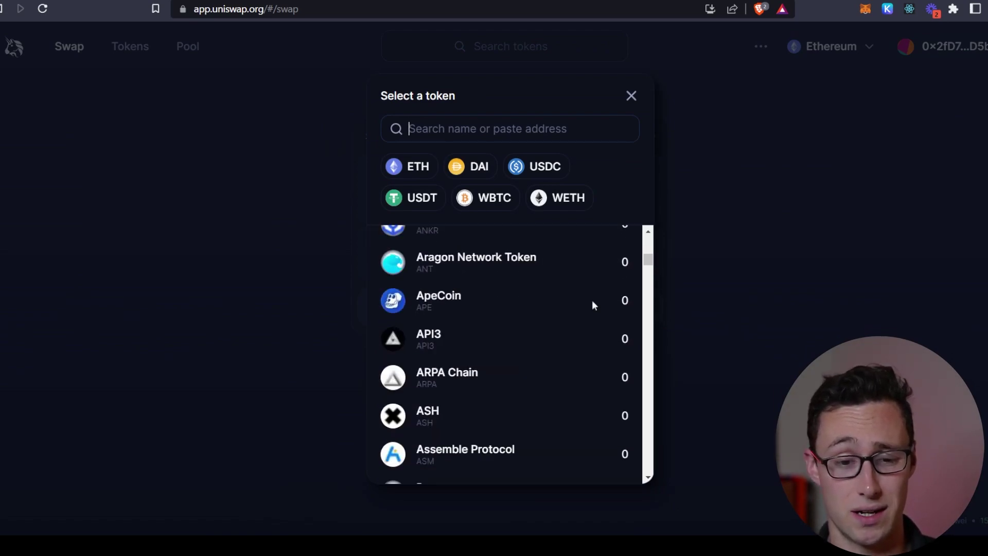
scroll(594, 306, down, 2)
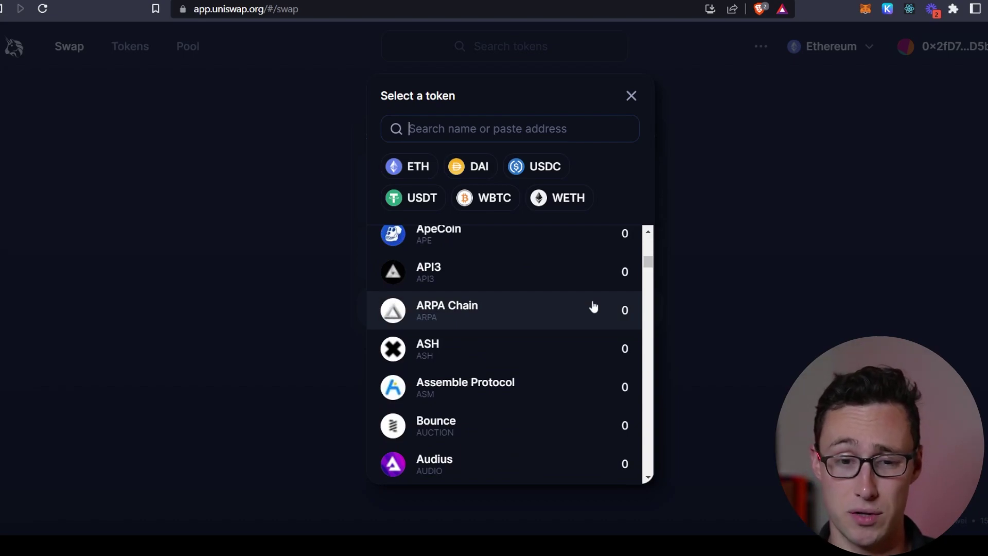
scroll(592, 304, down, 15)
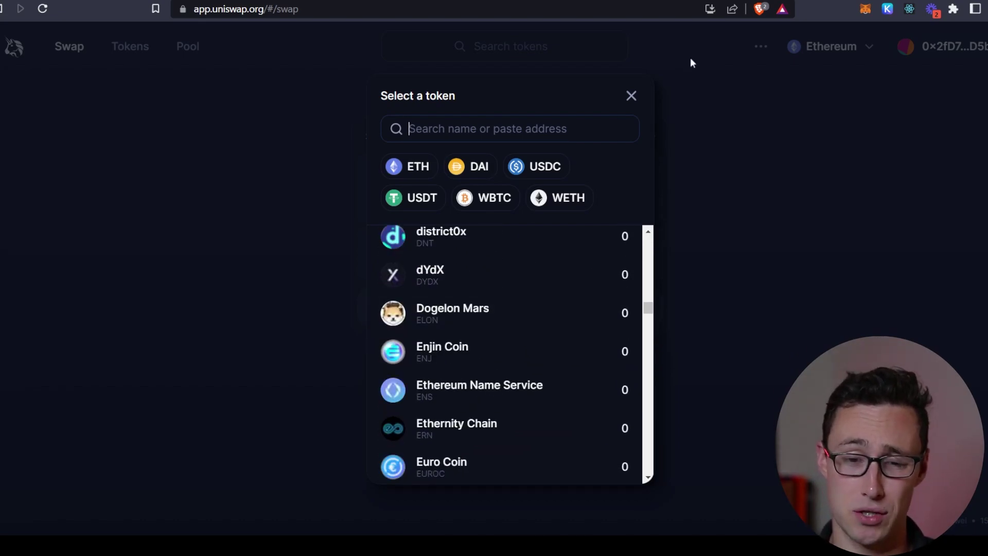
scroll(582, 289, up, 15)
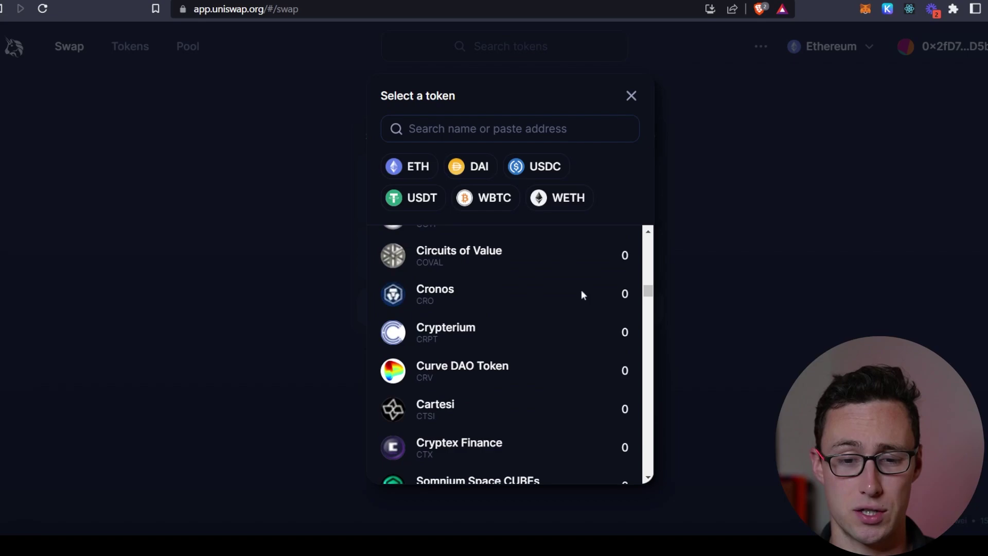
scroll(620, 266, up, 3)
click(632, 96)
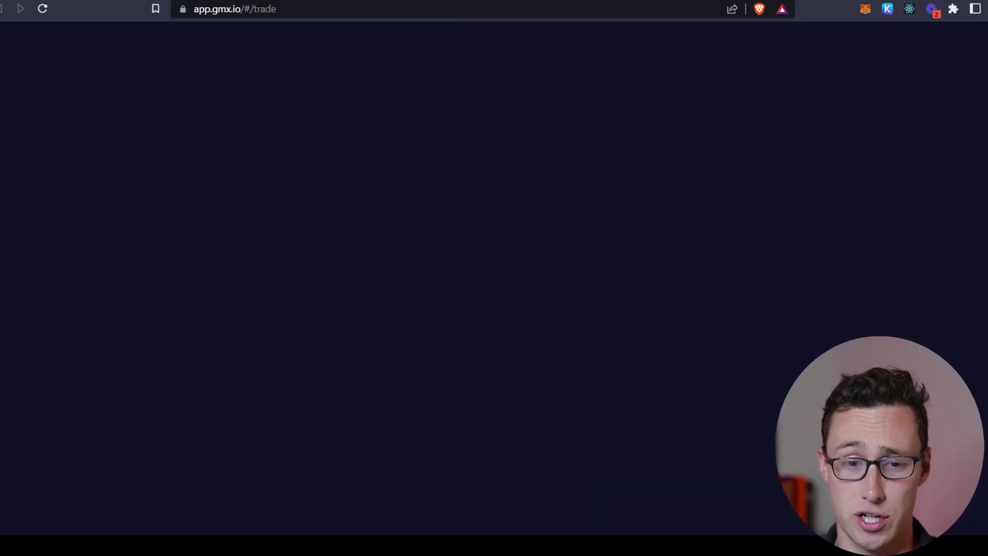
- Raise the ETH short's leverage and check which tokens can be shorted
drag(857, 319, 911, 320)
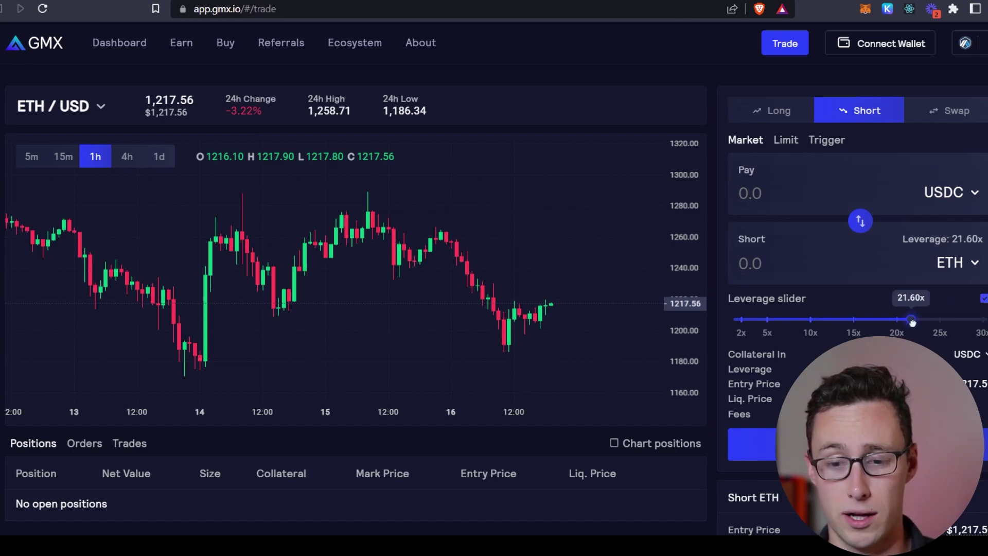
click(959, 263)
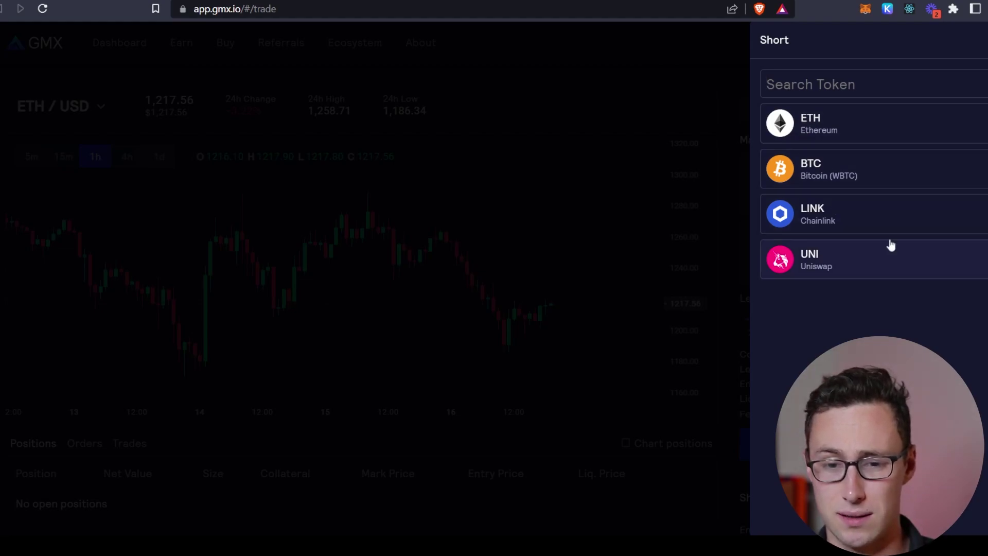
key(Escape)
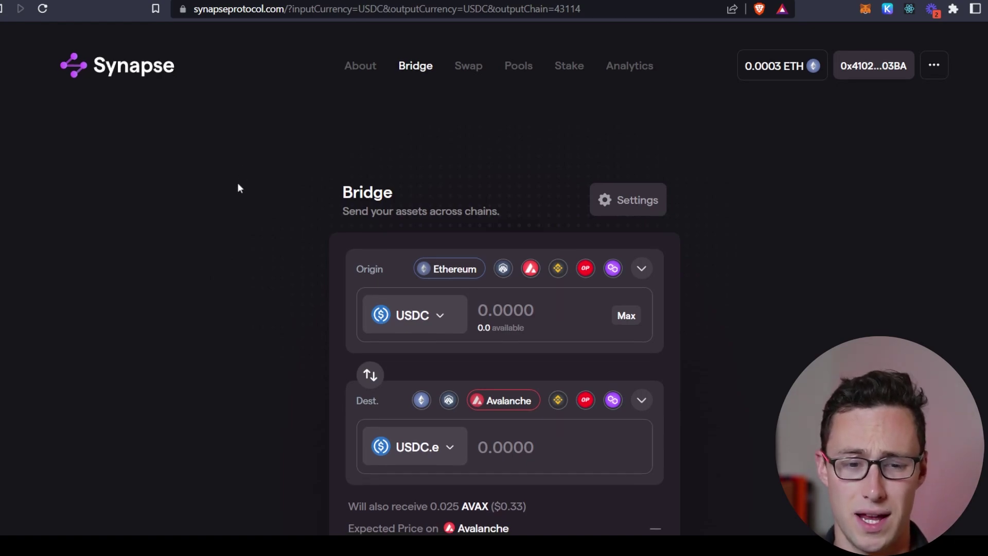
- Reroute the USDC bridge to send from Arbitrum to Polygon instead of Ethereum to Avalanche
scroll(237, 186, down, 1)
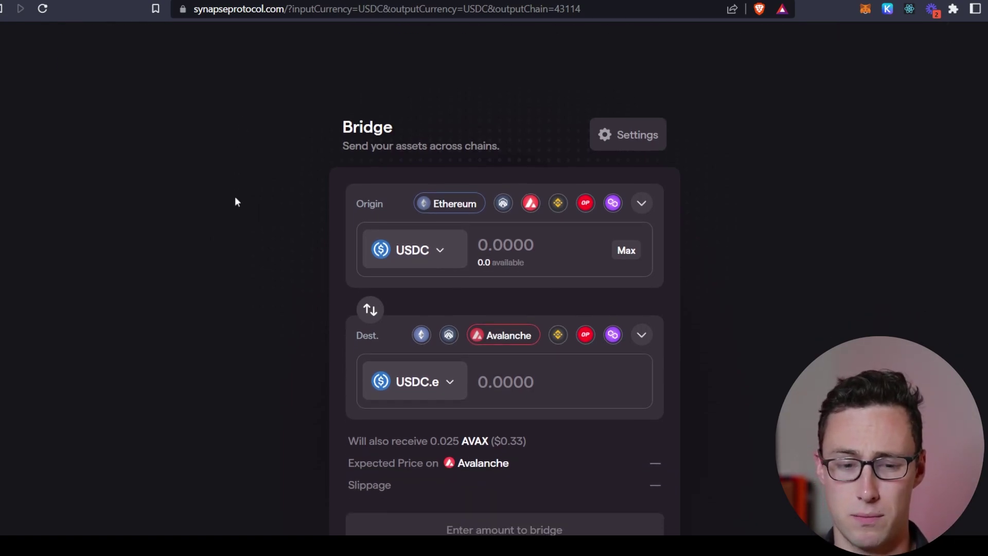
scroll(235, 198, down, 1)
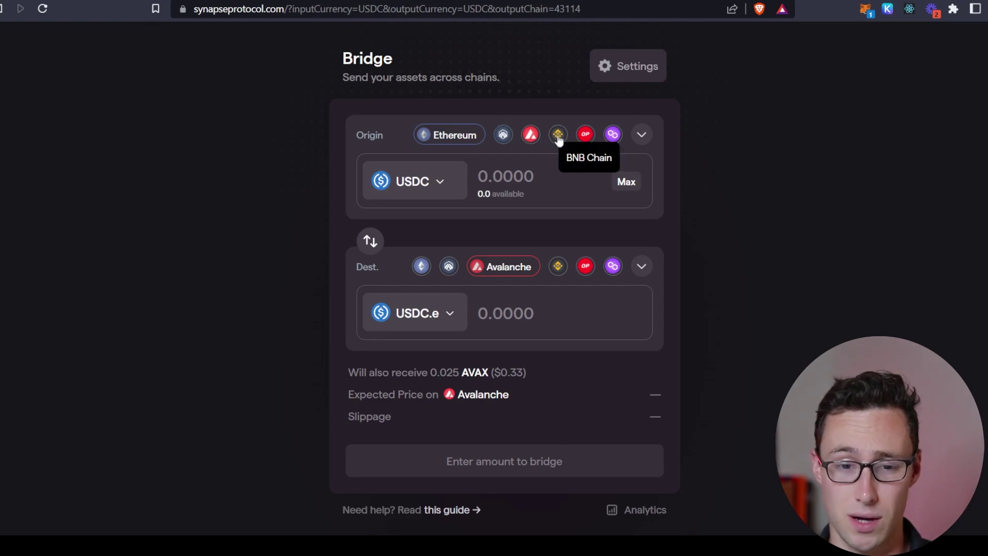
click(504, 134)
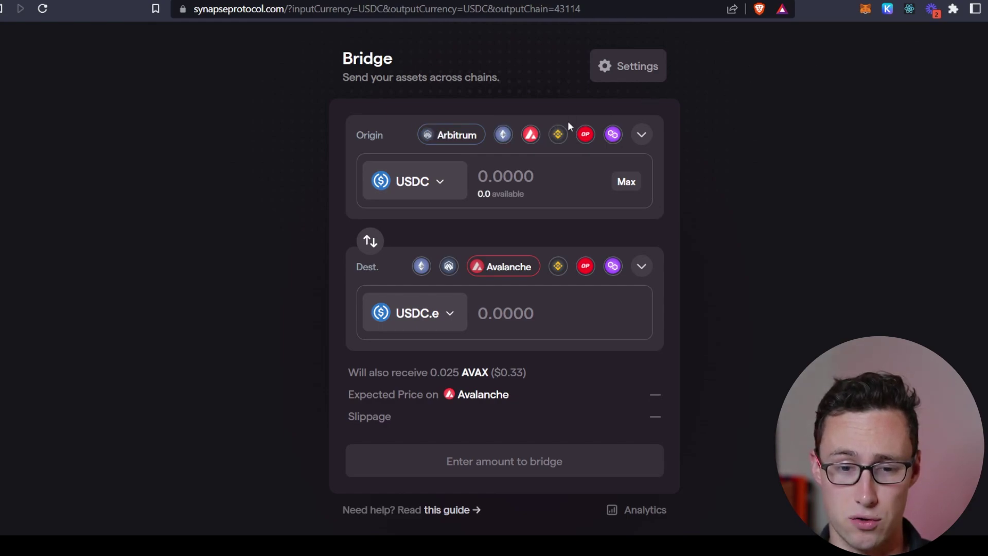
click(567, 268)
click(613, 266)
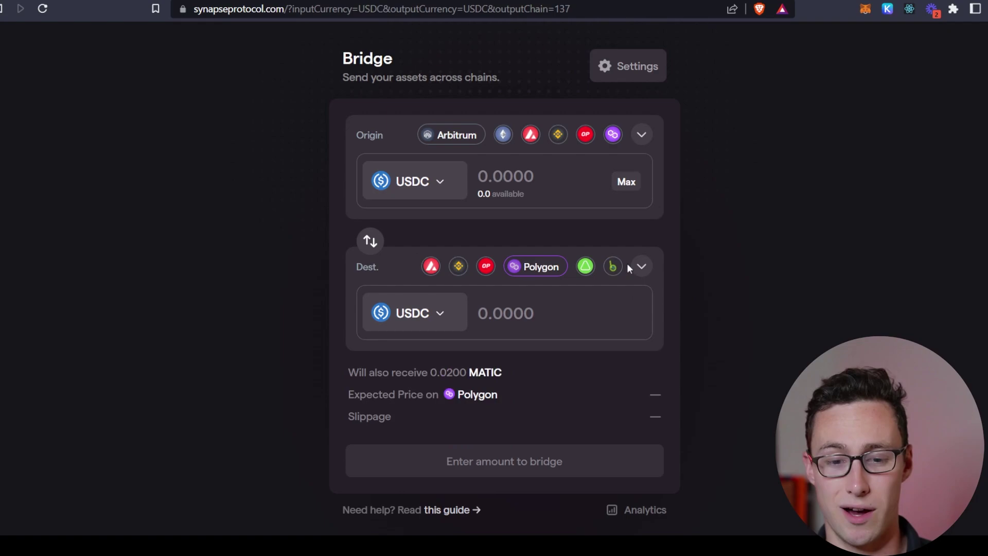
- Scroll through all destination chains, then collapse the list keeping Polygon selected
click(634, 267)
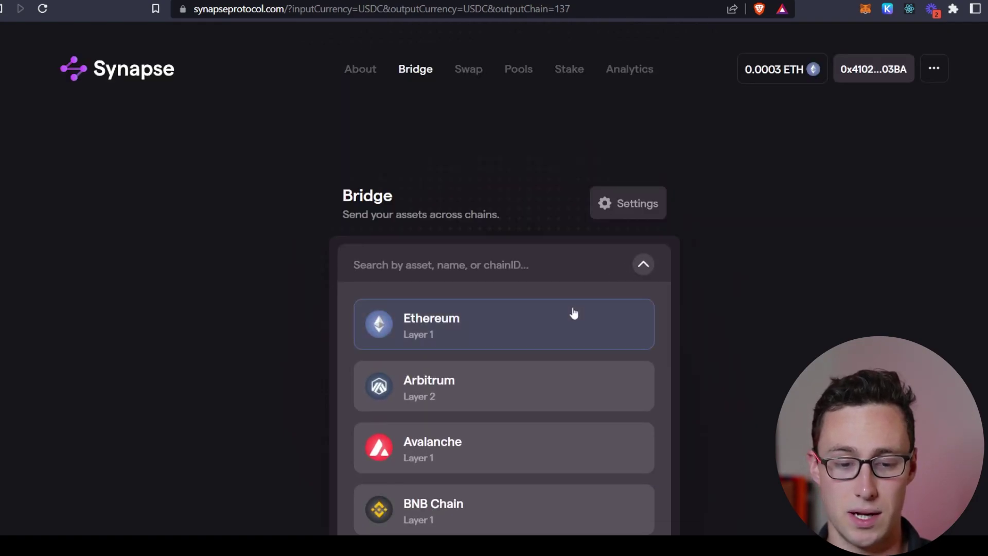
scroll(572, 319, down, 14)
scroll(596, 375, down, 6)
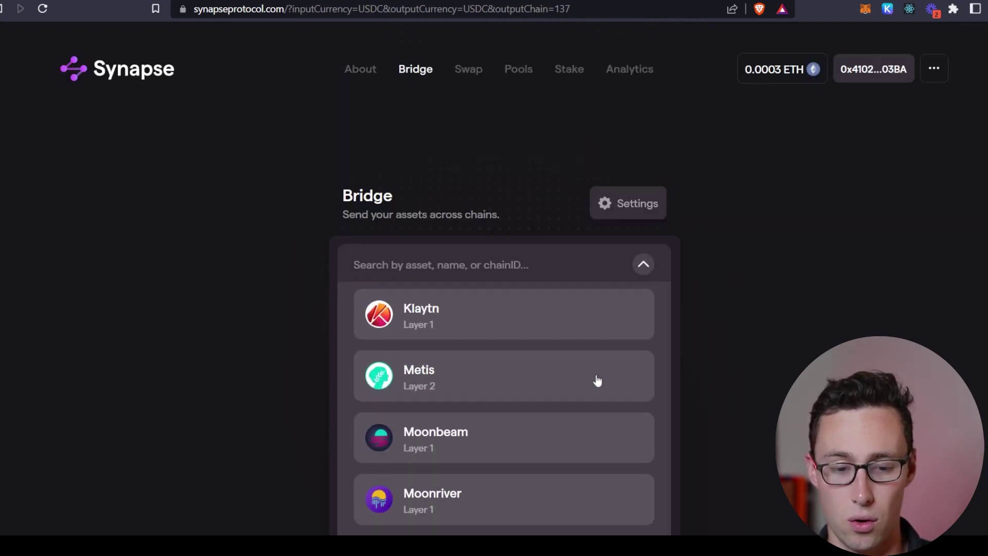
scroll(631, 300, up, 5)
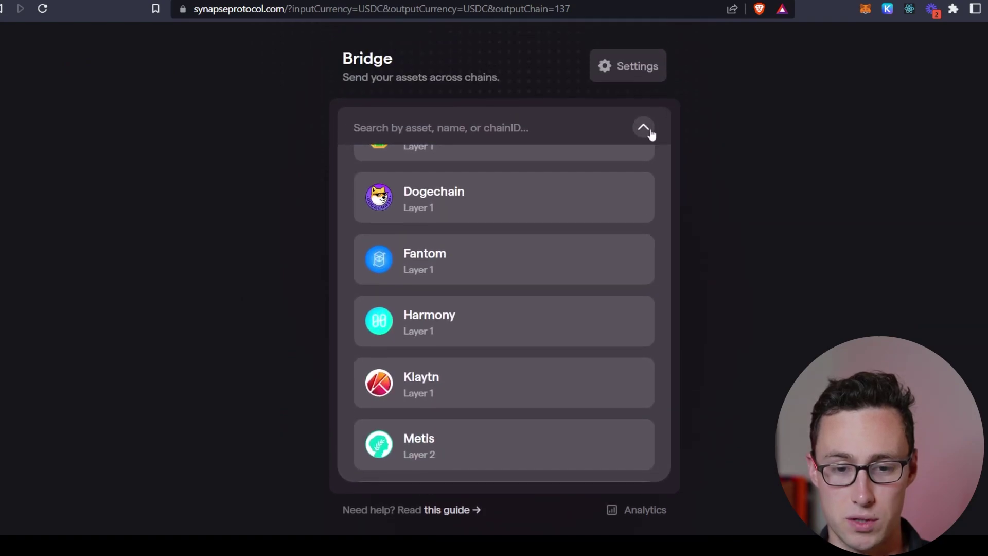
click(646, 128)
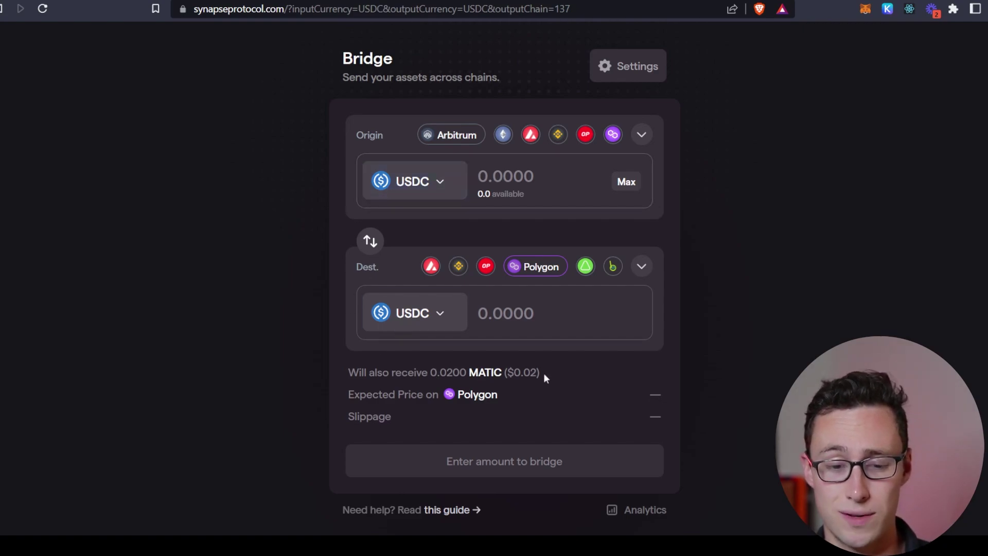
drag(543, 373, 435, 374)
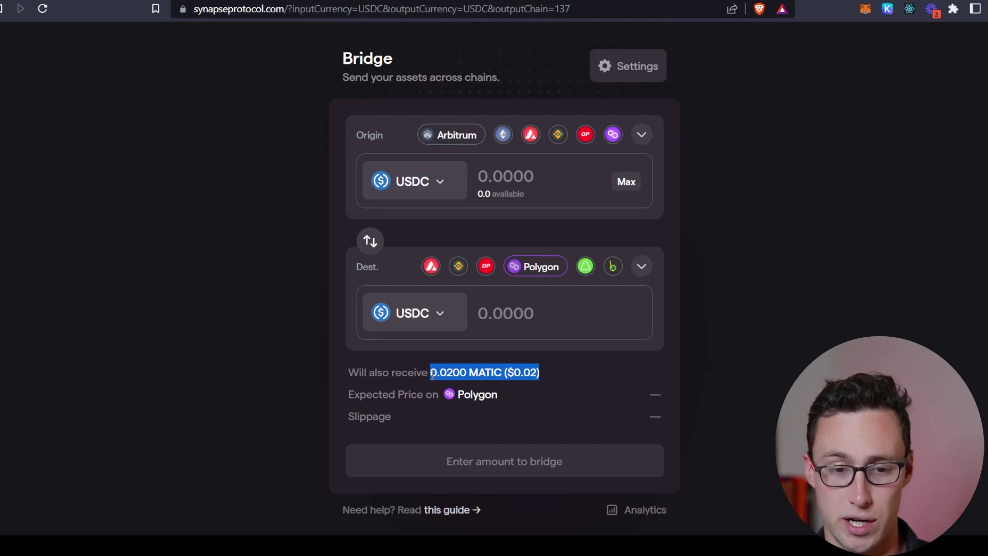
scroll(267, 328, down, 1)
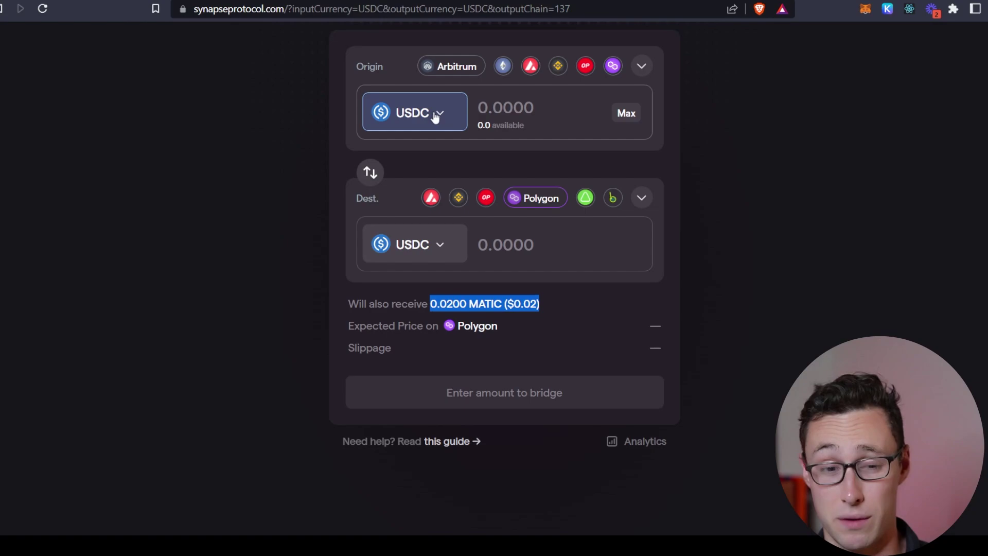
click(484, 309)
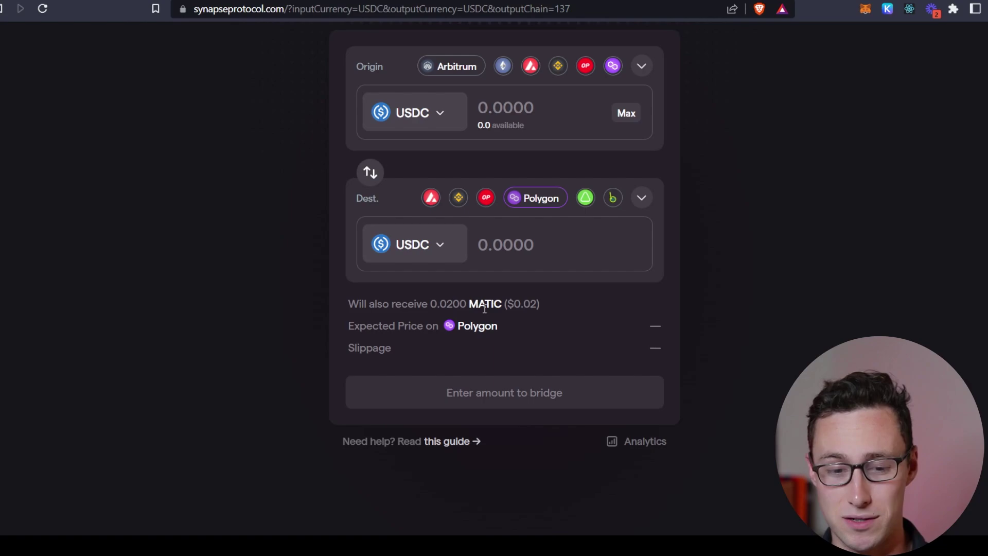
double_click(484, 304)
drag(485, 304, 457, 307)
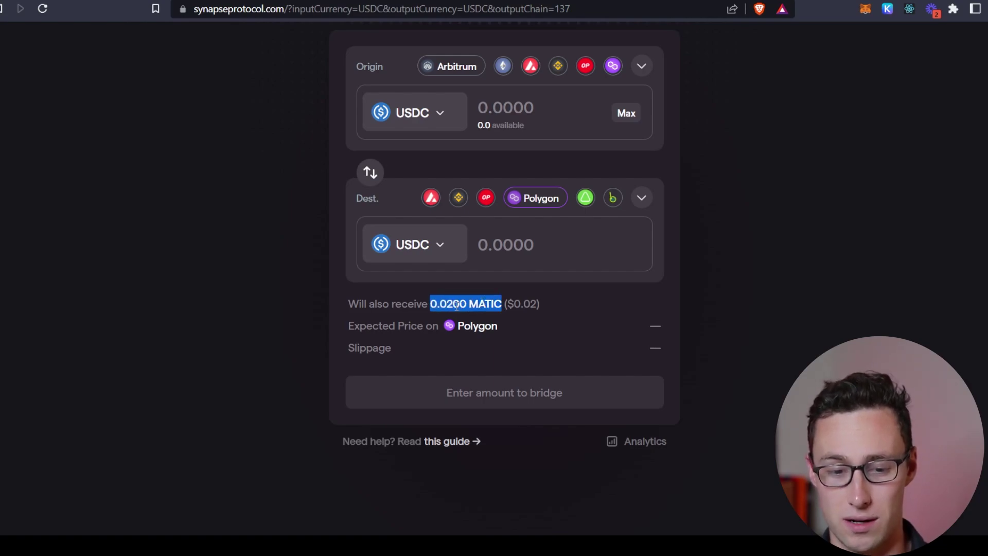
click(457, 306)
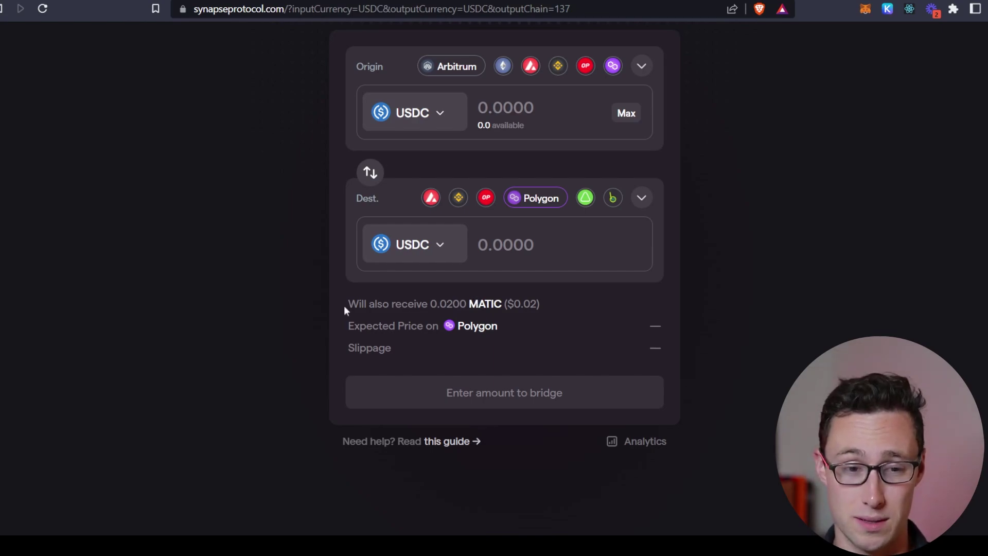
scroll(344, 305, up, 3)
scroll(344, 305, down, 3)
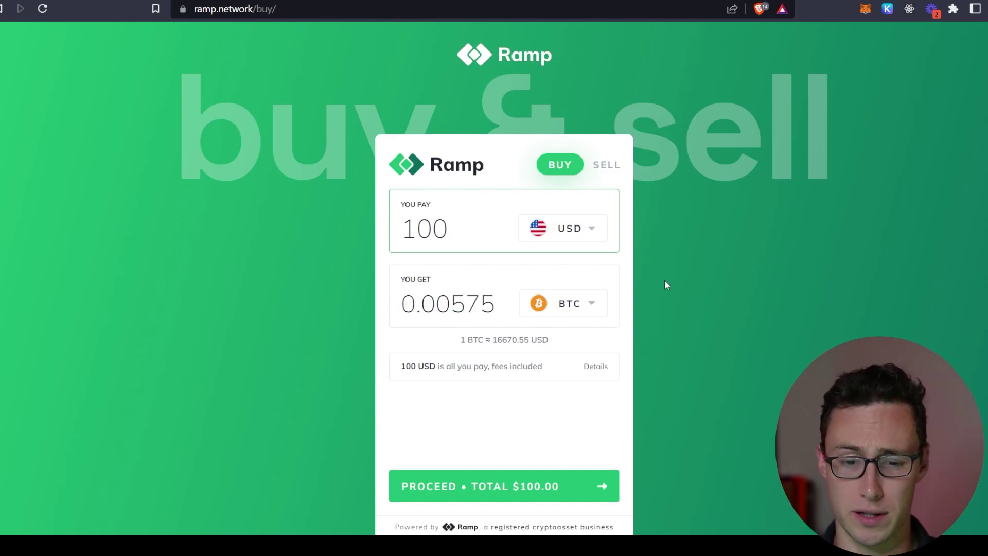
- Switch the purchase from BTC to ETH, so 100 USD buys 0.0795 ETH, and proceed
click(581, 228)
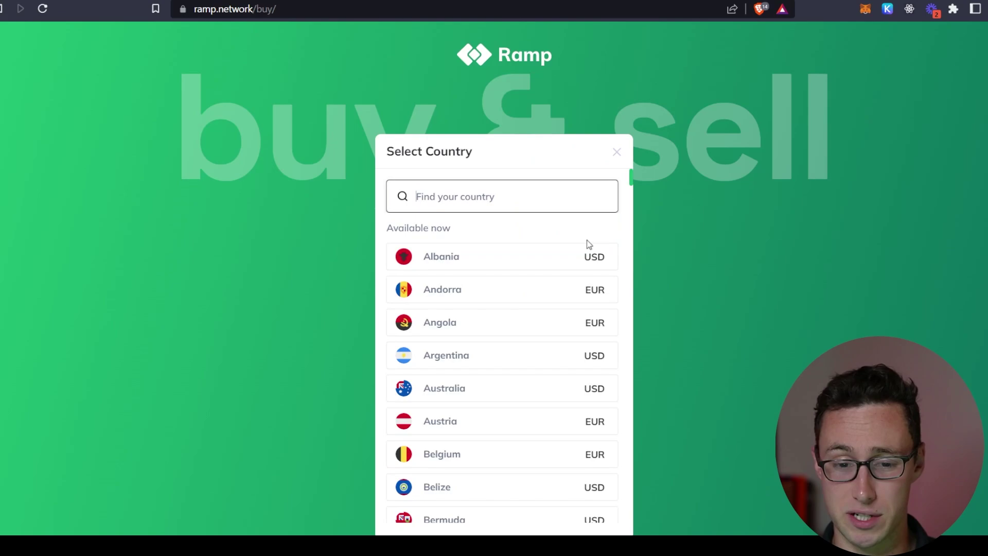
click(617, 152)
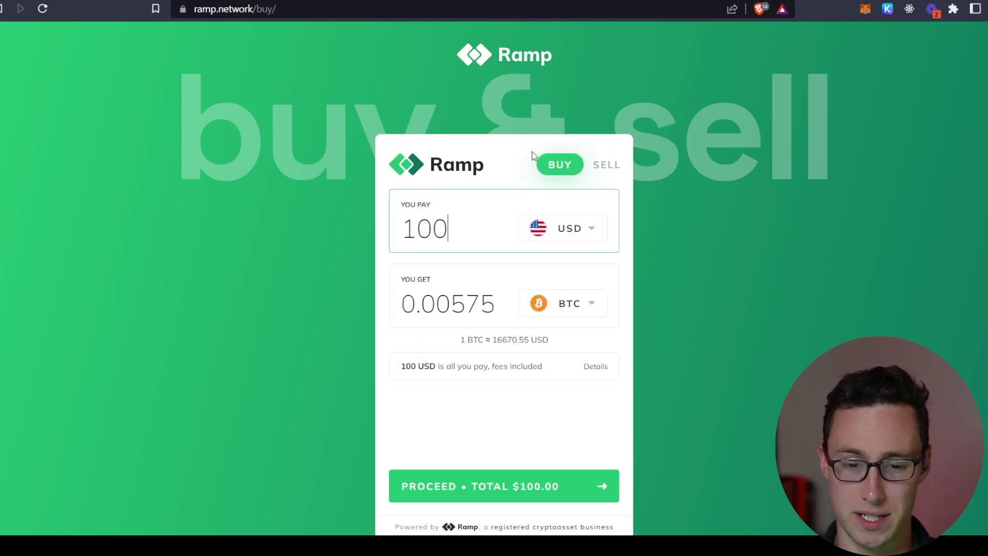
click(588, 300)
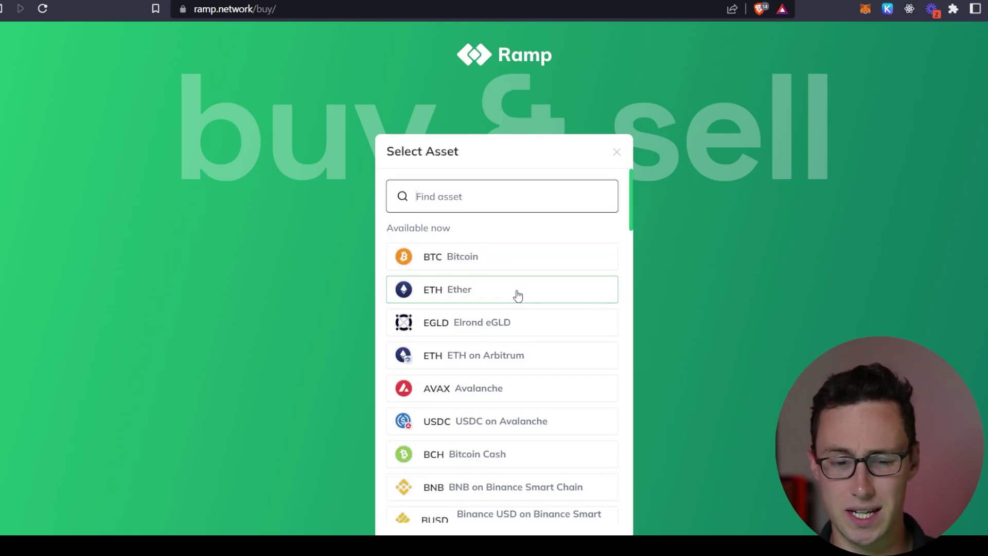
scroll(512, 401, down, 3)
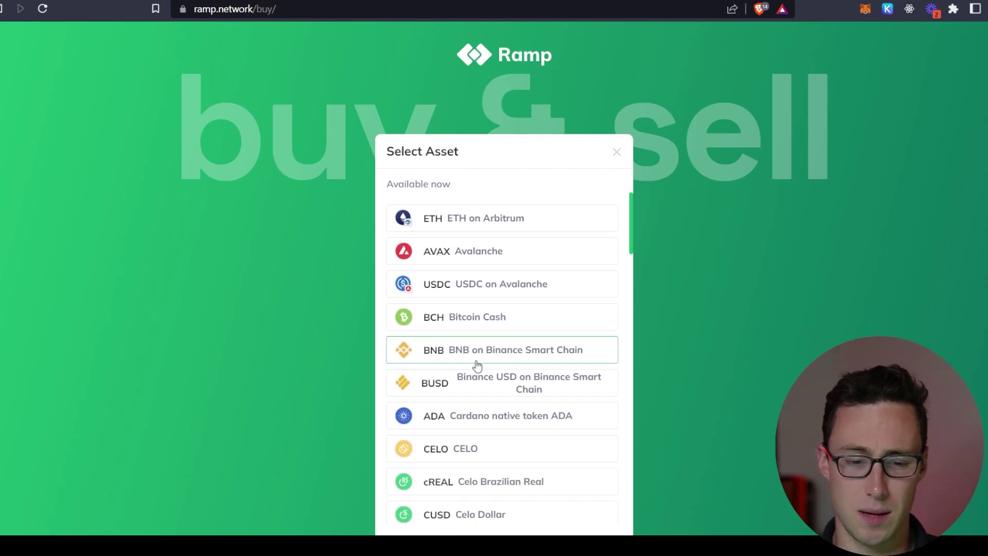
scroll(415, 376, down, 6)
scroll(566, 325, down, 5)
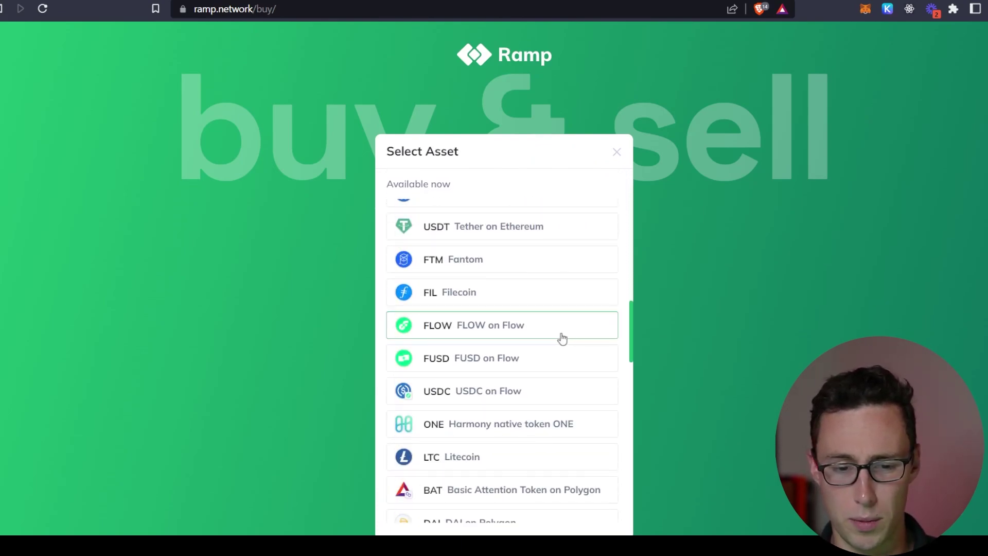
scroll(551, 381, up, 10)
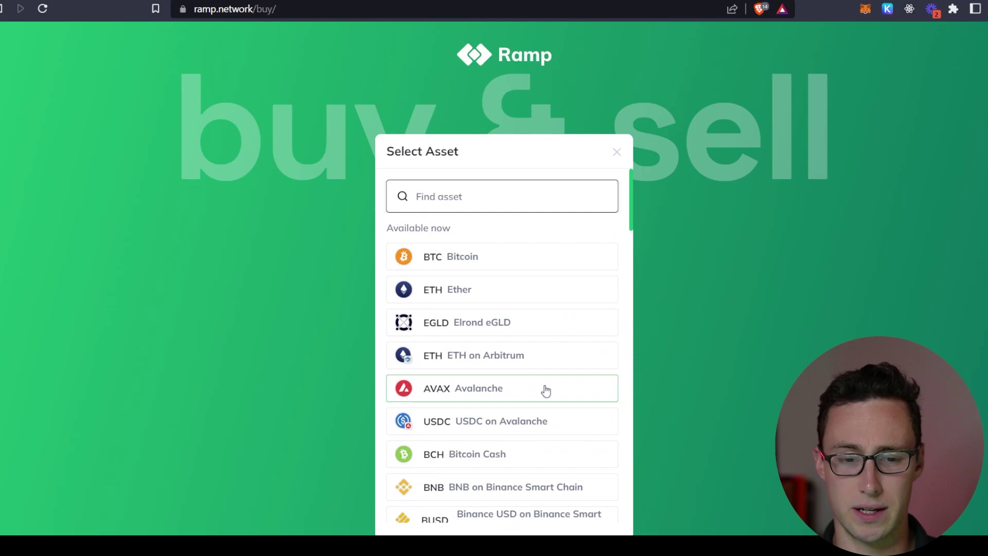
click(457, 290)
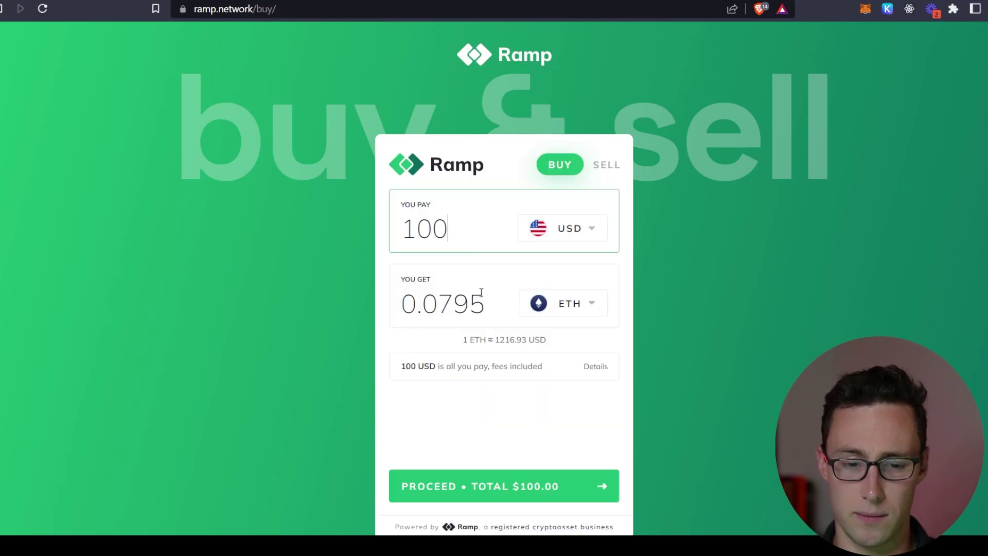
click(512, 486)
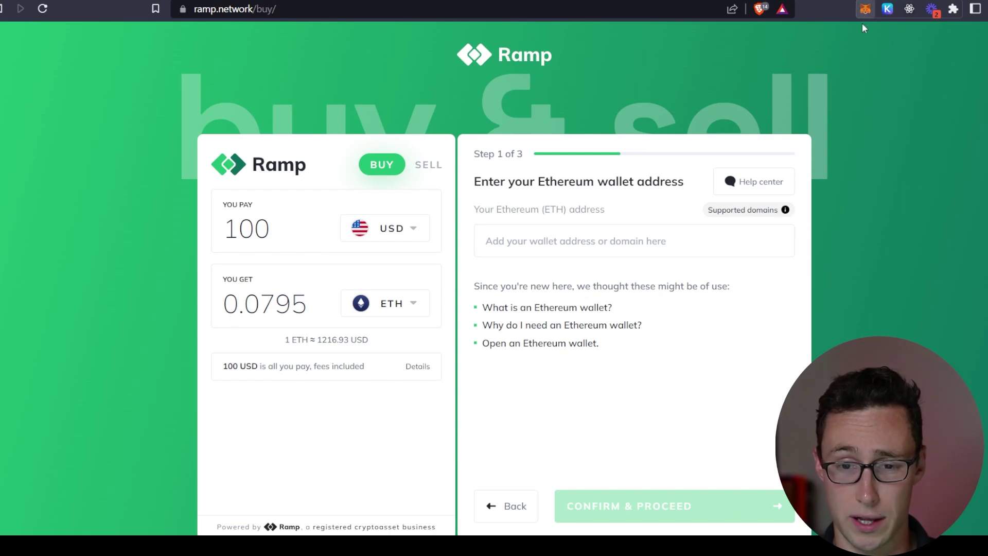
- Paste the Ethereum wallet address and confirm it
click(576, 239)
text(0x4102B574df78e13093214aD966f3c35ba11603BA)
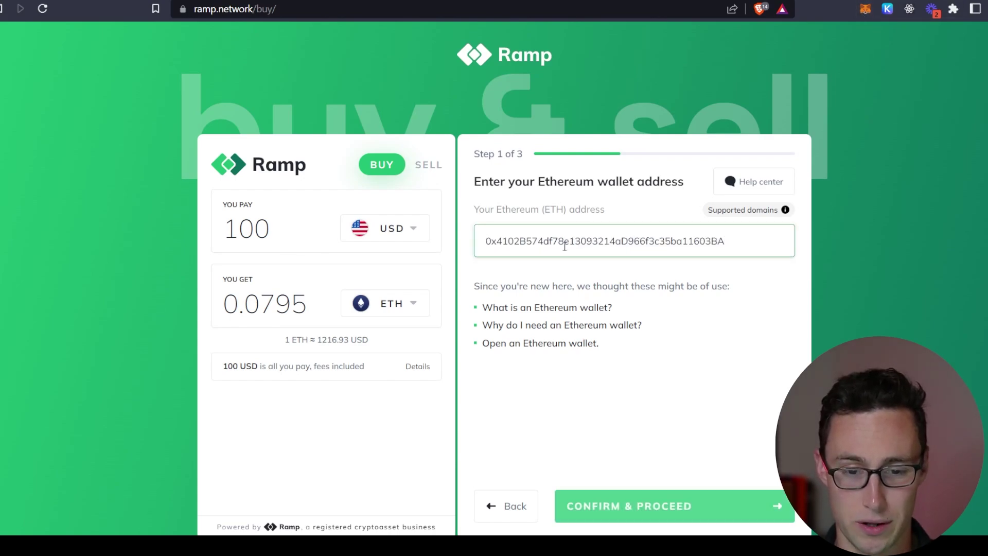
click(675, 518)
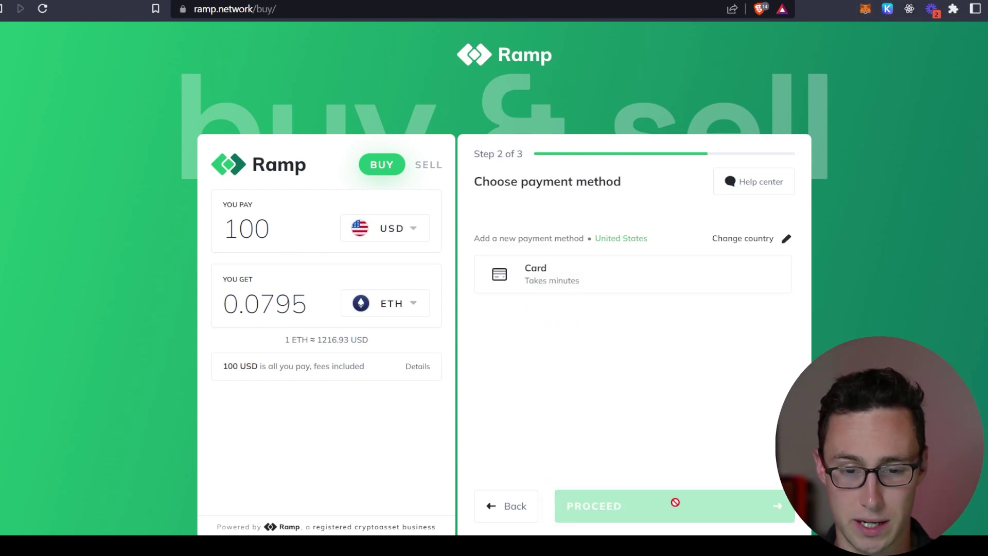
- Choose card payment and look over the Add Card billing address form
click(609, 281)
click(668, 473)
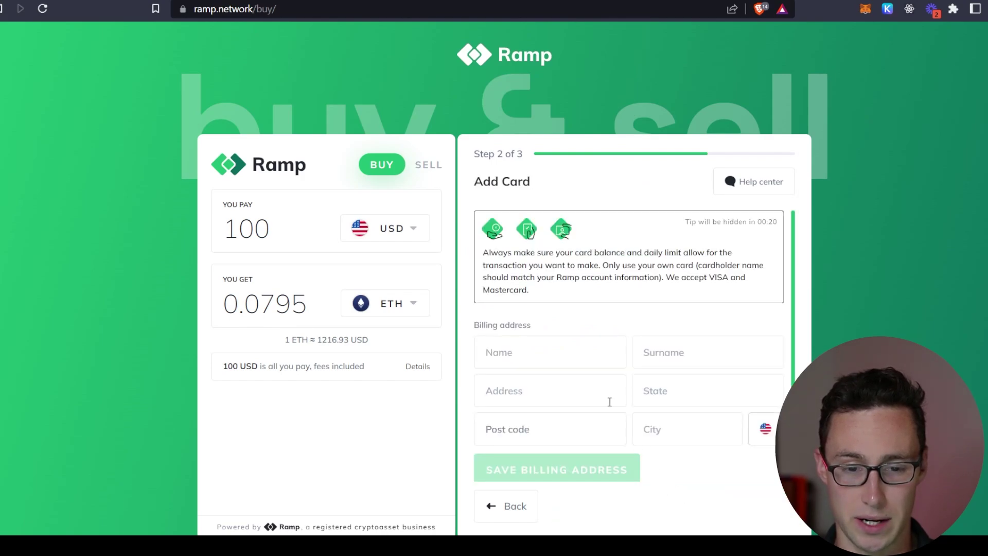
scroll(612, 337, down, 1)
click(666, 320)
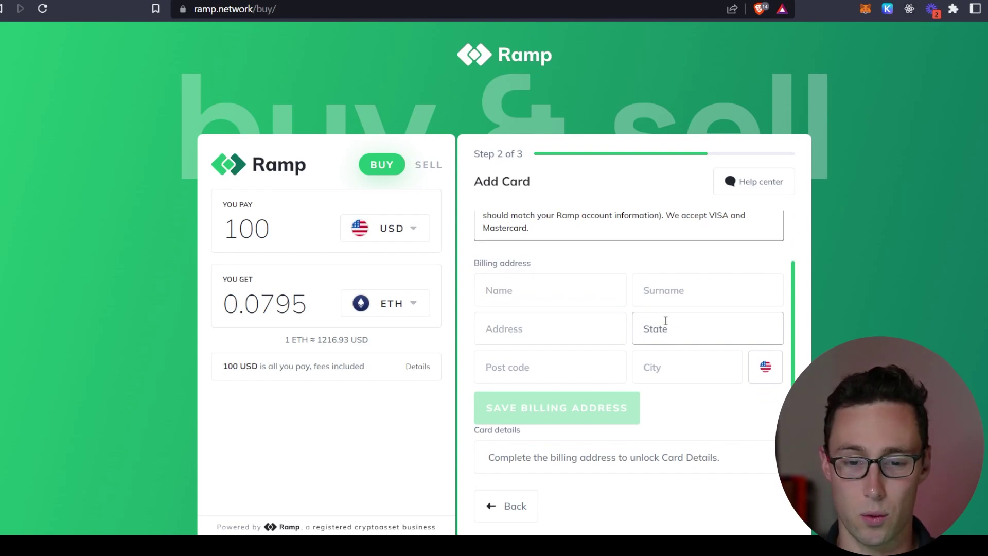
scroll(665, 320, up, 1)
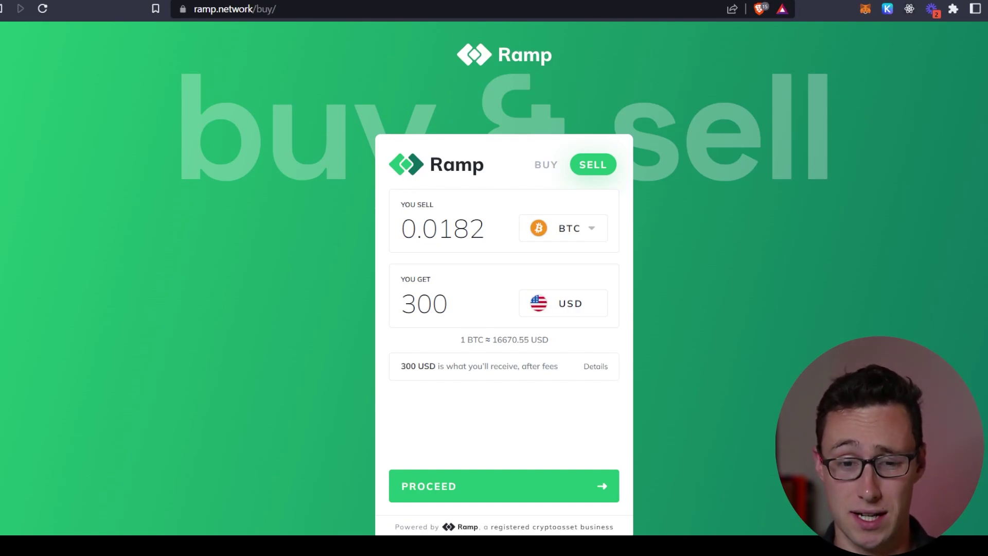
click(591, 278)
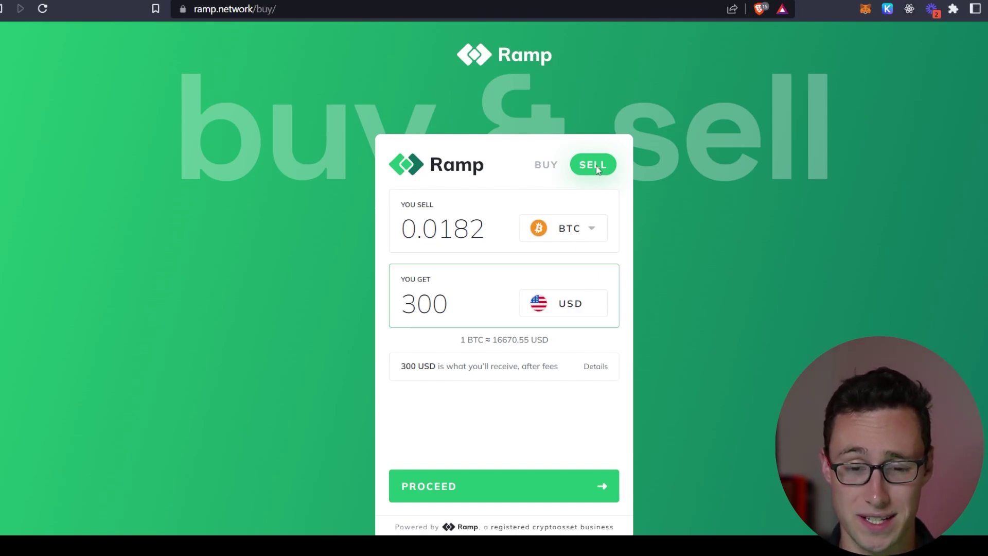